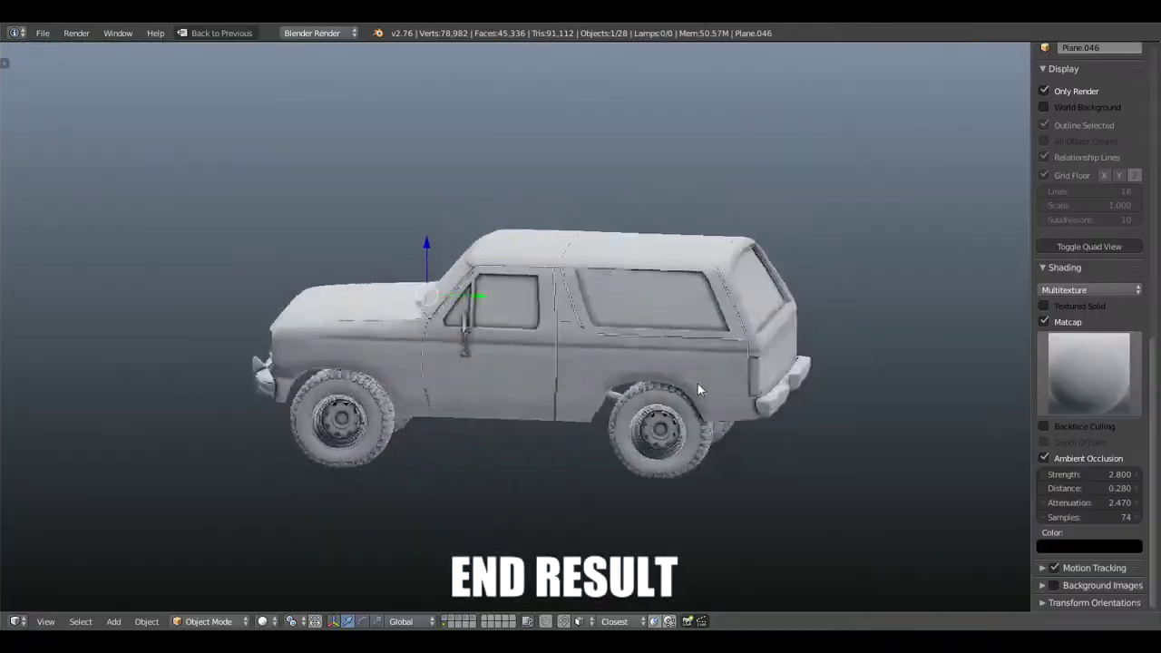
# Step: Test the driver's door hinge by rotating it about the X axis, leaving it closed
pyautogui.moveTo(698, 390)
pyautogui.mouseDown(button='middle')
pyautogui.moveTo(884, 339)
pyautogui.moveTo(778, 303)
pyautogui.moveTo(593, 327)
pyautogui.moveTo(736, 341)
pyautogui.moveTo(697, 330)
pyautogui.moveTo(672, 343)
pyautogui.moveTo(590, 345)
pyautogui.moveTo(759, 296)
pyautogui.moveTo(463, 299)
pyautogui.moveTo(764, 315)
pyautogui.moveTo(641, 300)
pyautogui.moveTo(641, 341)
pyautogui.moveTo(584, 346)
pyautogui.mouseUp(button='middle')
pyautogui.moveTo(639, 428)
pyautogui.mouseDown(button='middle')
pyautogui.moveTo(480, 433)
pyautogui.moveTo(478, 389)
pyautogui.moveTo(531, 402)
pyautogui.mouseUp(button='middle')
pyautogui.rightClick(545, 354)
pyautogui.press('r')
pyautogui.press('x')
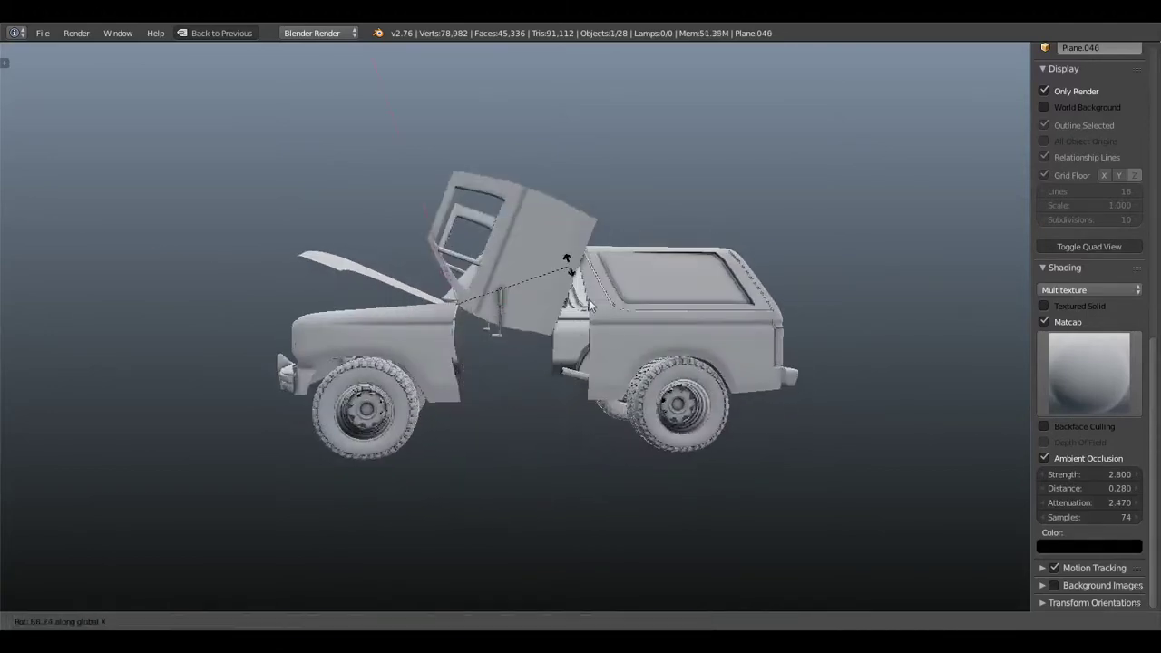
pyautogui.click(589, 306)
# Step: Inspect the rear wheel and driver's door meshes in Edit Mode, then select the hood
pyautogui.moveTo(589, 306)
pyautogui.mouseDown(button='middle')
pyautogui.moveTo(723, 377)
pyautogui.moveTo(613, 320)
pyautogui.moveTo(813, 347)
pyautogui.moveTo(649, 310)
pyautogui.moveTo(689, 395)
pyautogui.moveTo(622, 363)
pyautogui.moveTo(597, 368)
pyautogui.moveTo(604, 379)
pyautogui.moveTo(412, 344)
pyautogui.moveTo(400, 383)
pyautogui.mouseUp(button='middle')
pyautogui.hotkey('ctrl', 'z')
pyautogui.rightClick(690, 396)
pyautogui.press('Tab')
pyautogui.press('Tab')
pyautogui.rightClick(623, 362)
pyautogui.press('Tab')
pyautogui.press('Tab')
pyautogui.rightClick(412, 345)
# Step: From the rear, inspect the rear body panel and bumper meshes in Edit Mode
pyautogui.press('Tab')
pyautogui.press('Tab')
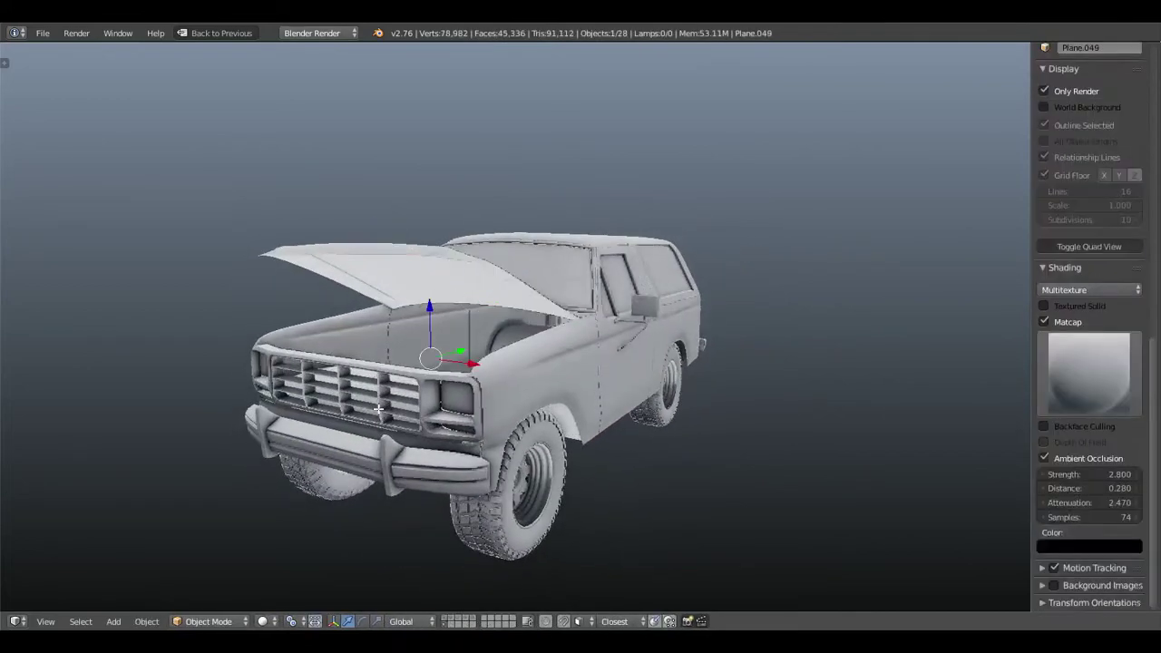
pyautogui.press('Tab')
pyautogui.moveTo(651, 430); pyautogui.dragTo(569, 320, button='middle')
pyautogui.press('Tab')
pyautogui.rightClick(560, 295)
# Step: Check the rear window frame mesh and swing the tailgate open about the X axis
pyautogui.press('Tab')
pyautogui.press('Tab')
pyautogui.rightClick(578, 309)
pyautogui.press('Tab')
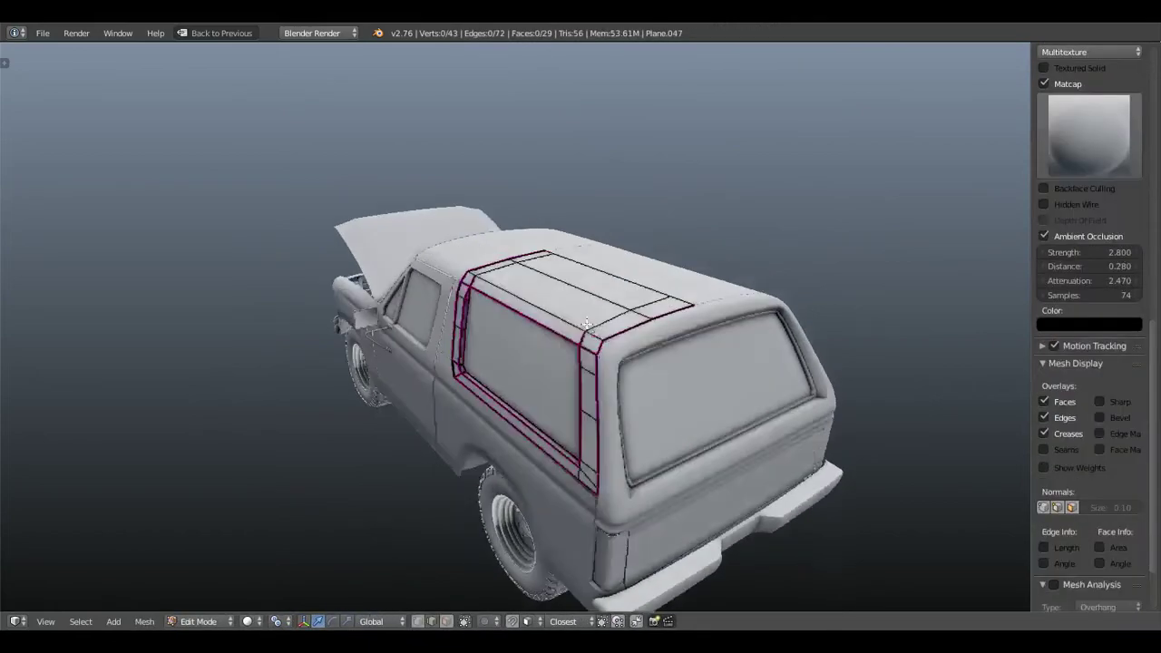
pyautogui.press('Tab')
pyautogui.press('Tab')
pyautogui.moveTo(660, 350)
pyautogui.mouseDown(button='middle')
pyautogui.moveTo(569, 343)
pyautogui.moveTo(381, 381)
pyautogui.mouseUp(button='middle')
pyautogui.press('Tab')
pyautogui.press('r')
pyautogui.press('x')
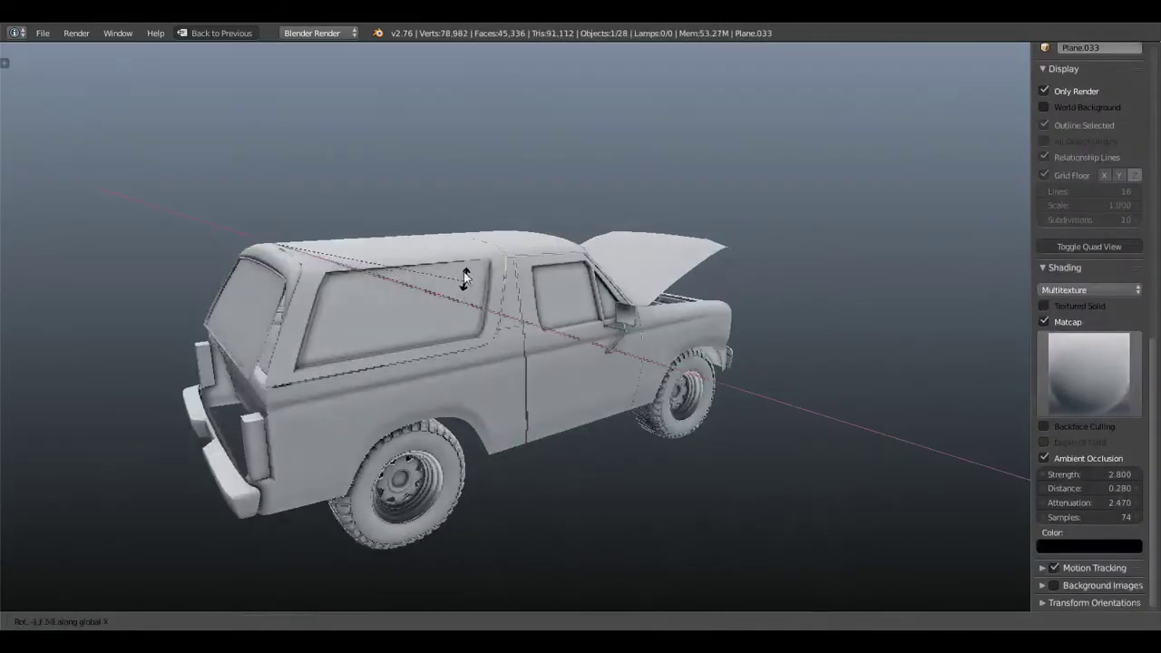